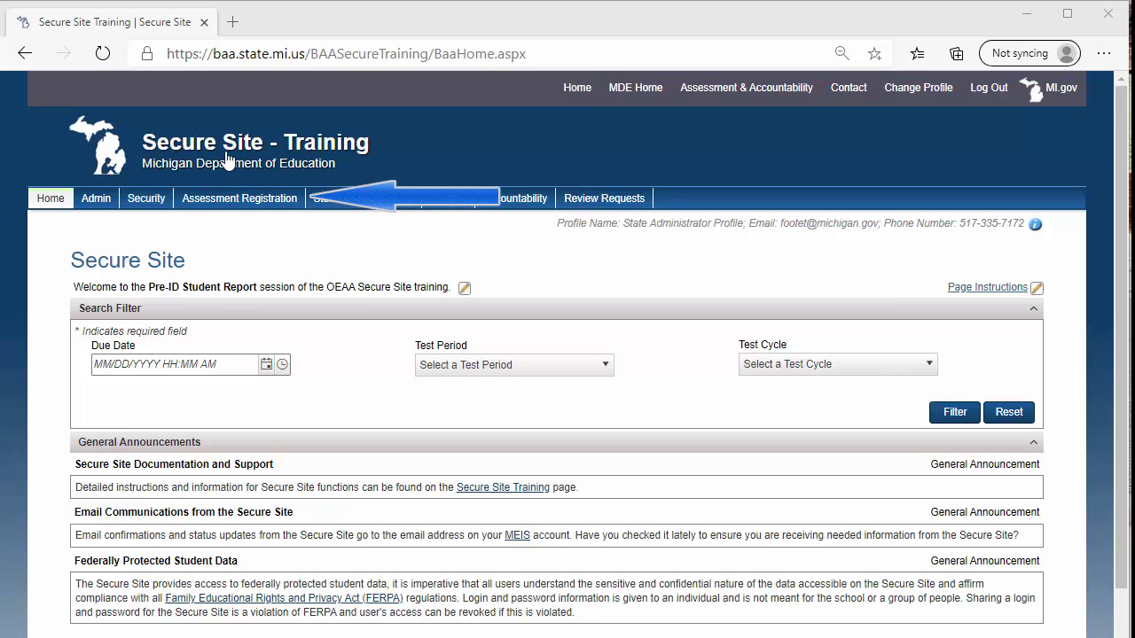
Open Pre-Id Student Report from the Assessment Registration > Pre-Id menu.
mouse_move(206, 199)
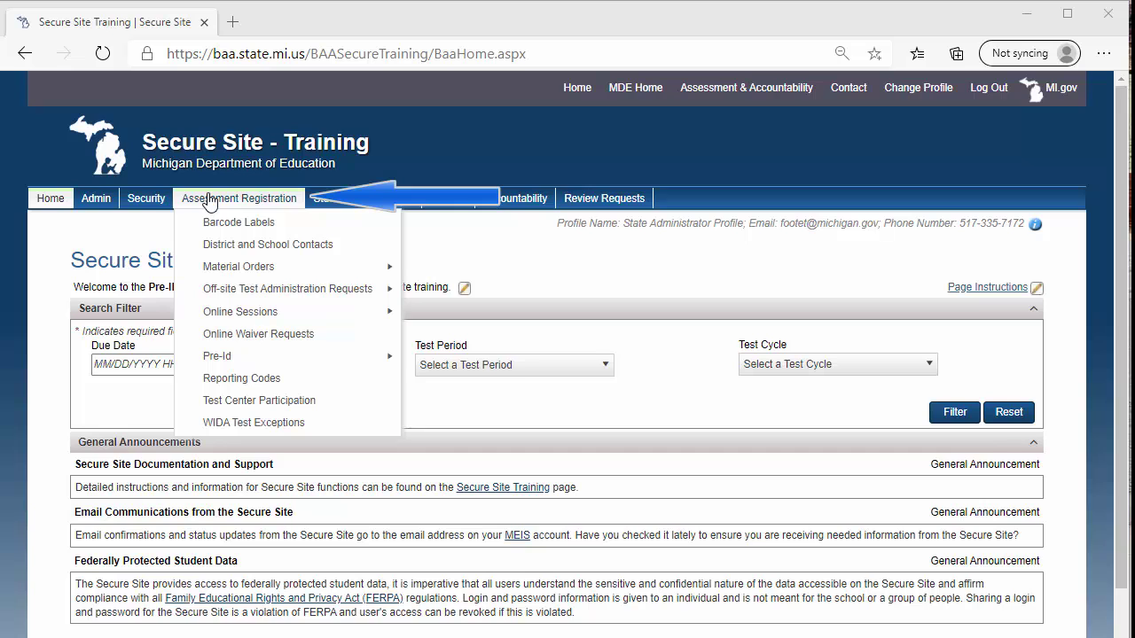
mouse_move(216, 356)
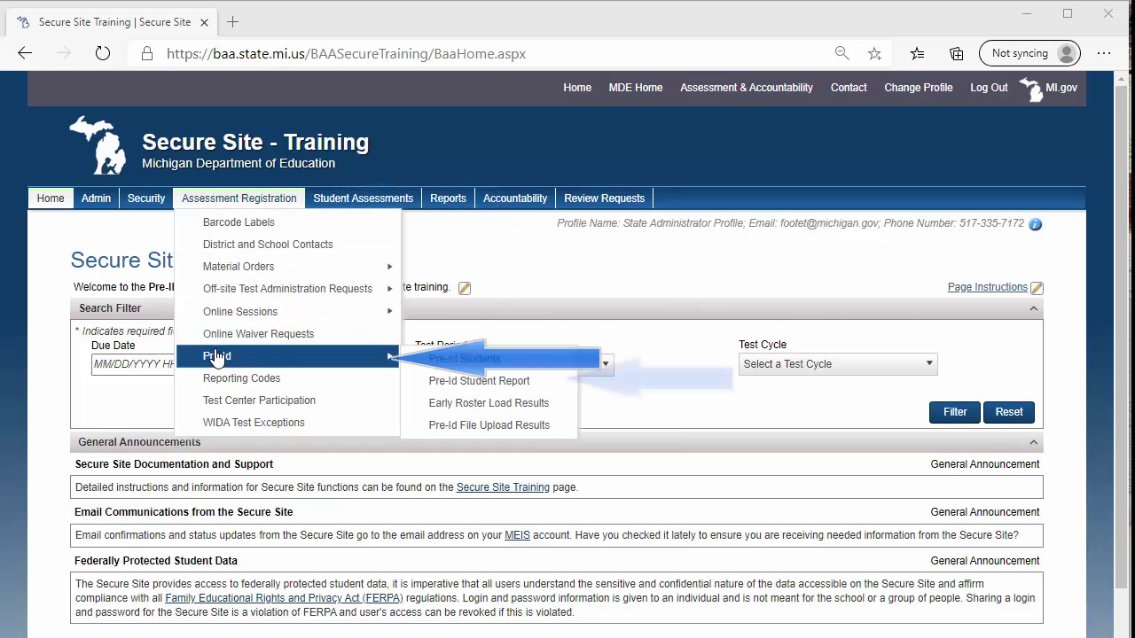
left_click(461, 381)
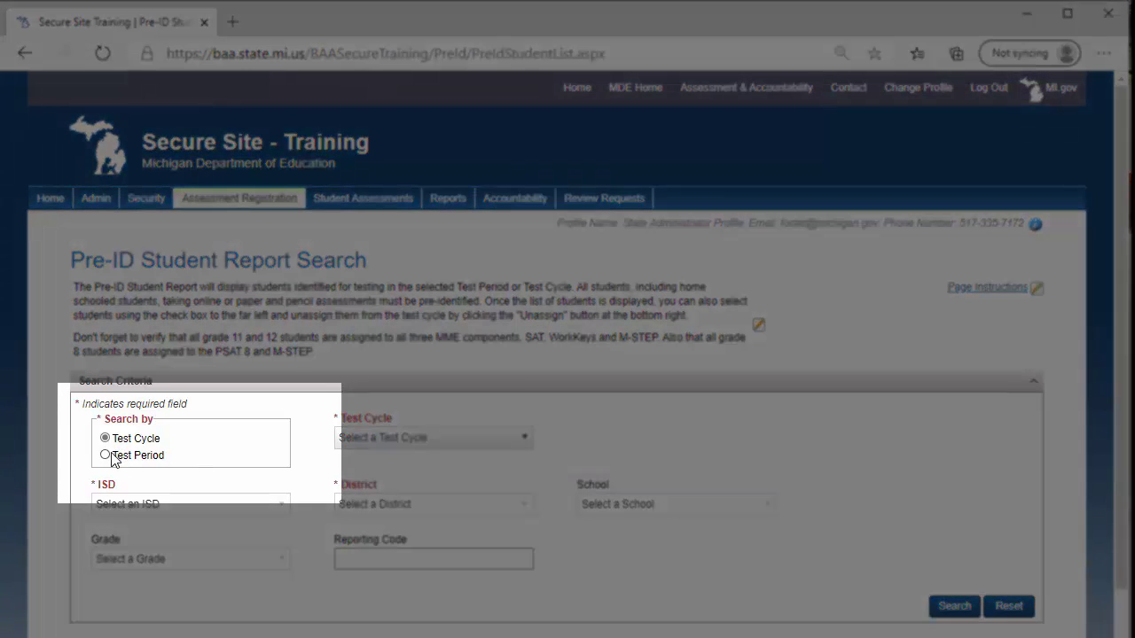
Search by Test Period Spring 2019, ISD Wayne RESA (82000), district American International Academy.
left_click(106, 456)
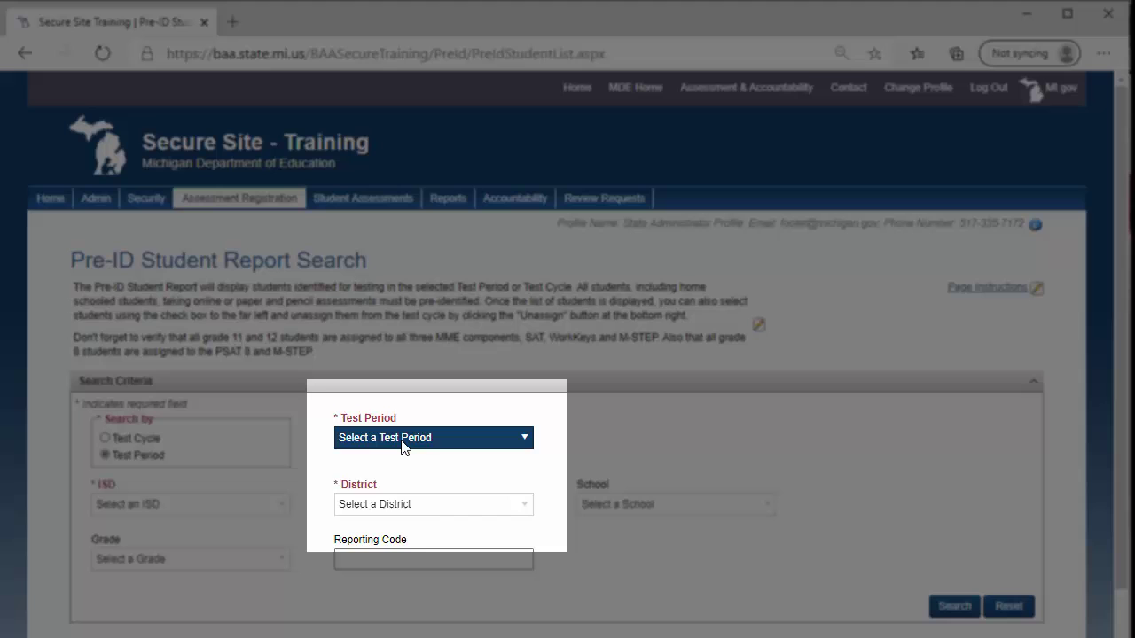
left_click(401, 442)
left_click(394, 523)
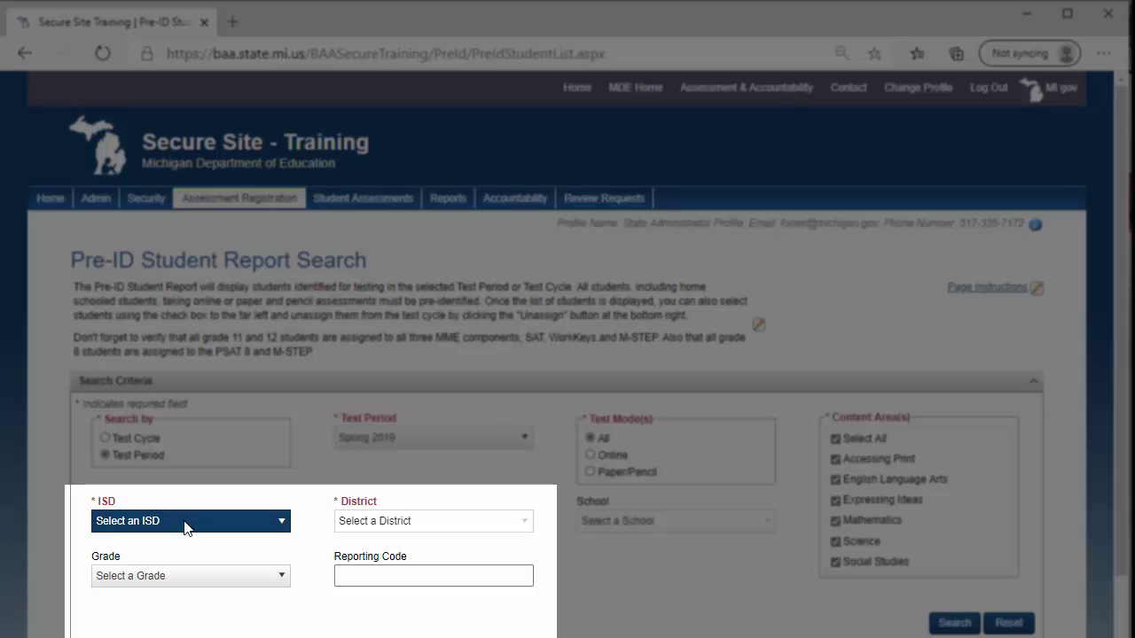
left_click(184, 523)
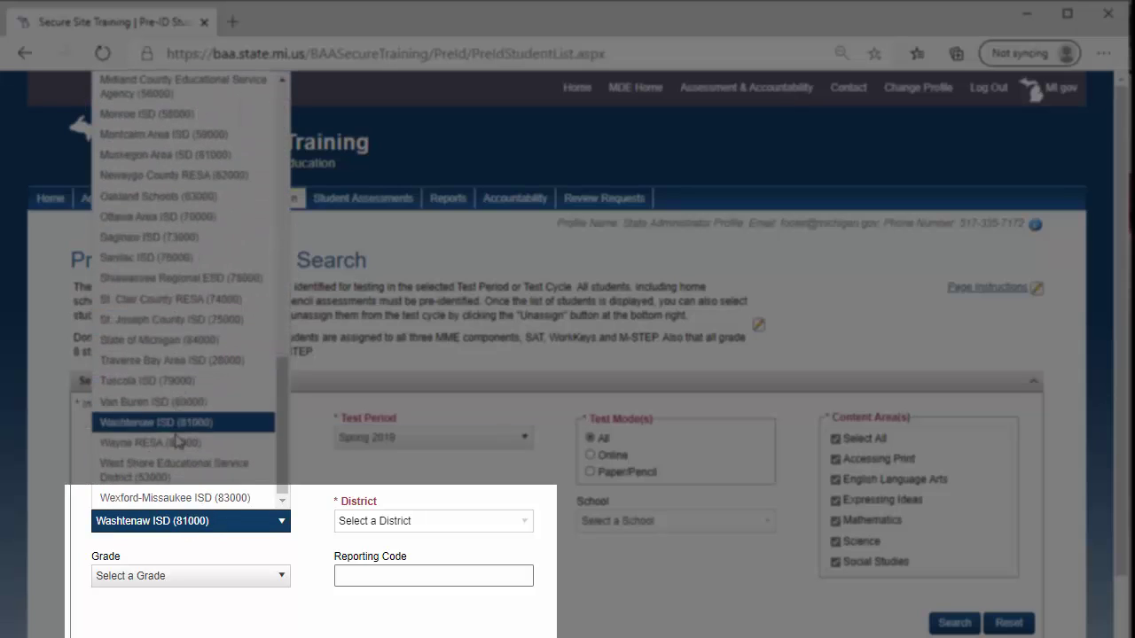
left_click(172, 441)
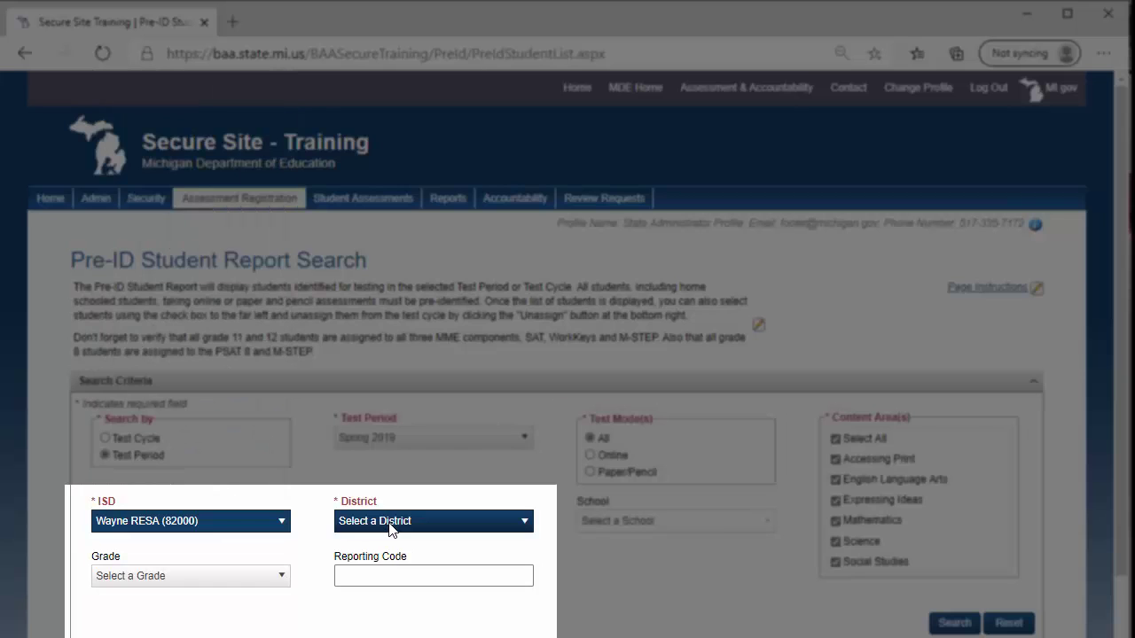
left_click(390, 523)
key("Down")
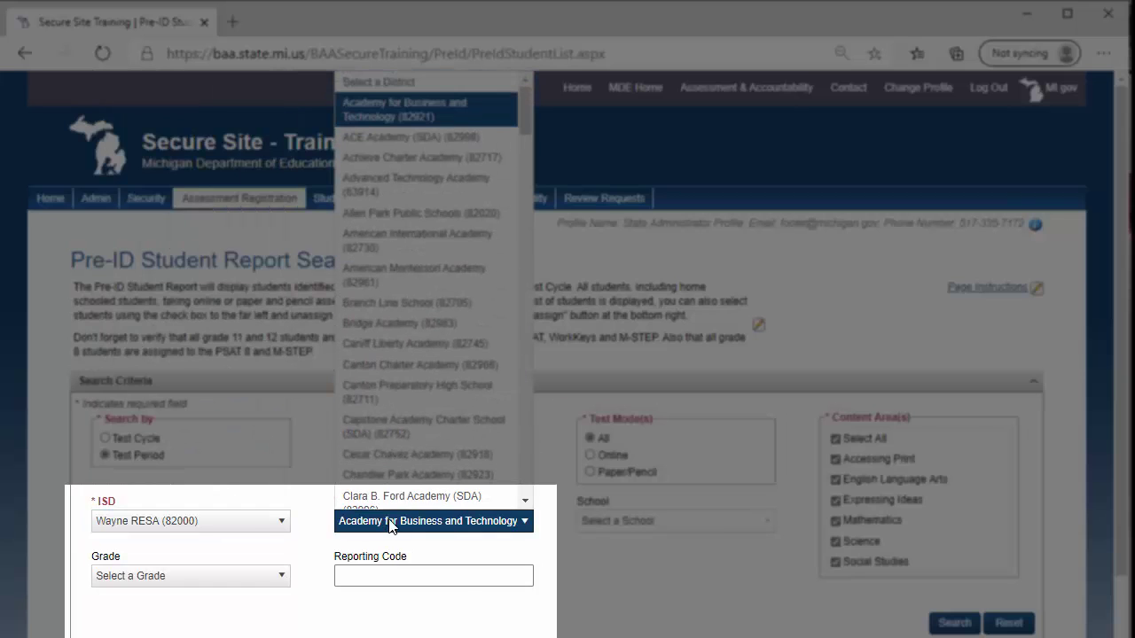
left_click(379, 247)
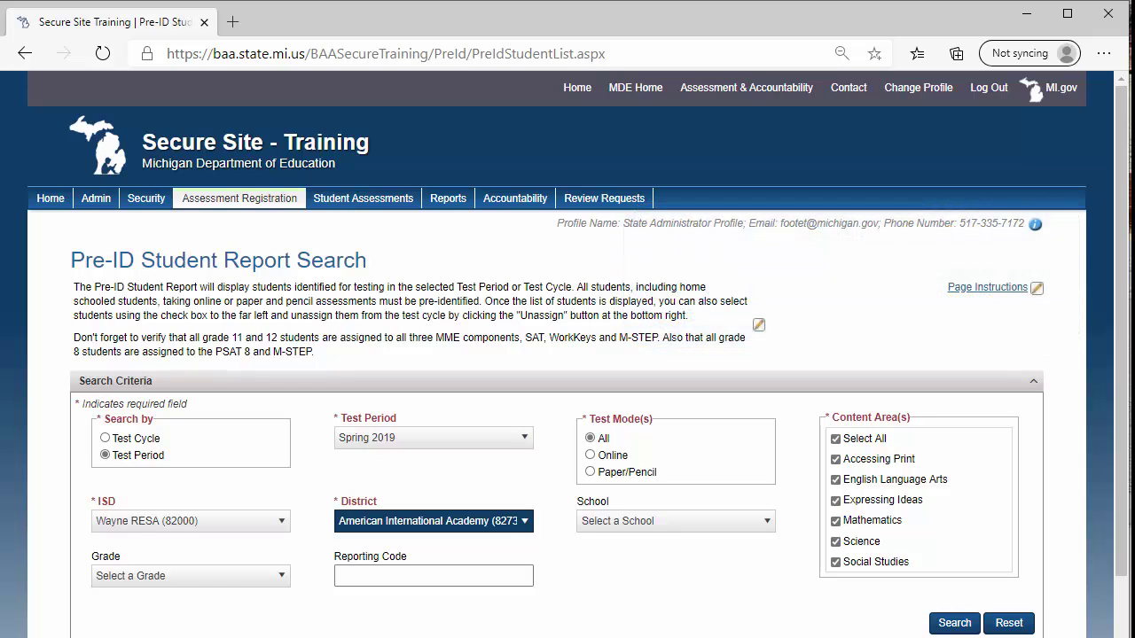
Run the search and review the 51 pre-IDed students with MSTEP - ON entries.
left_click(955, 624)
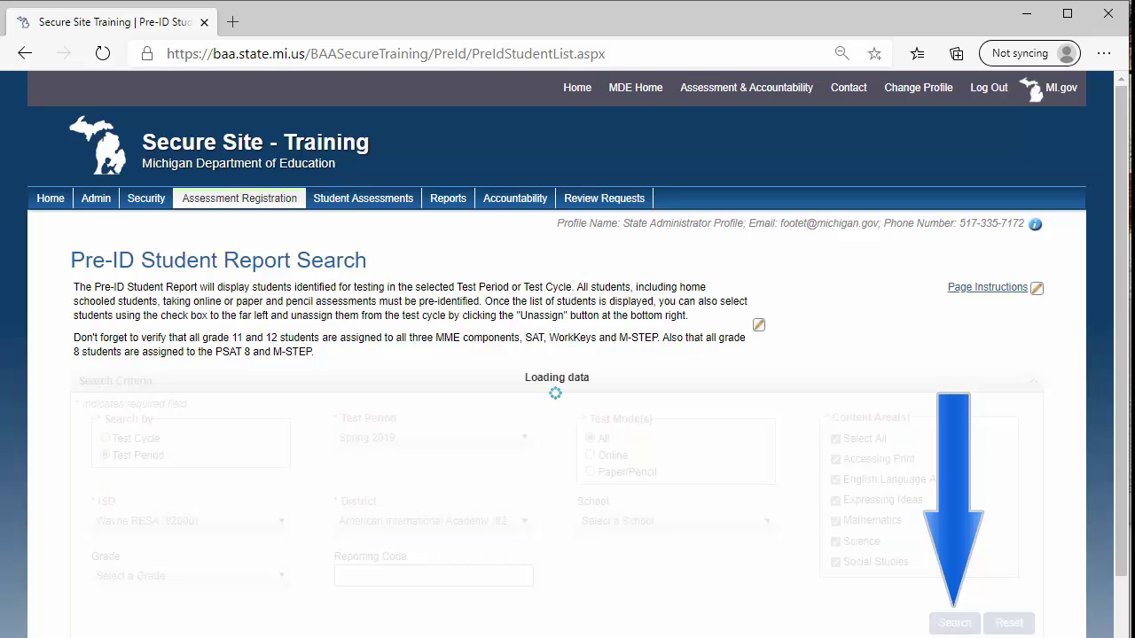
scroll(550, 504, "down", 1)
scroll(550, 503, "down", 3)
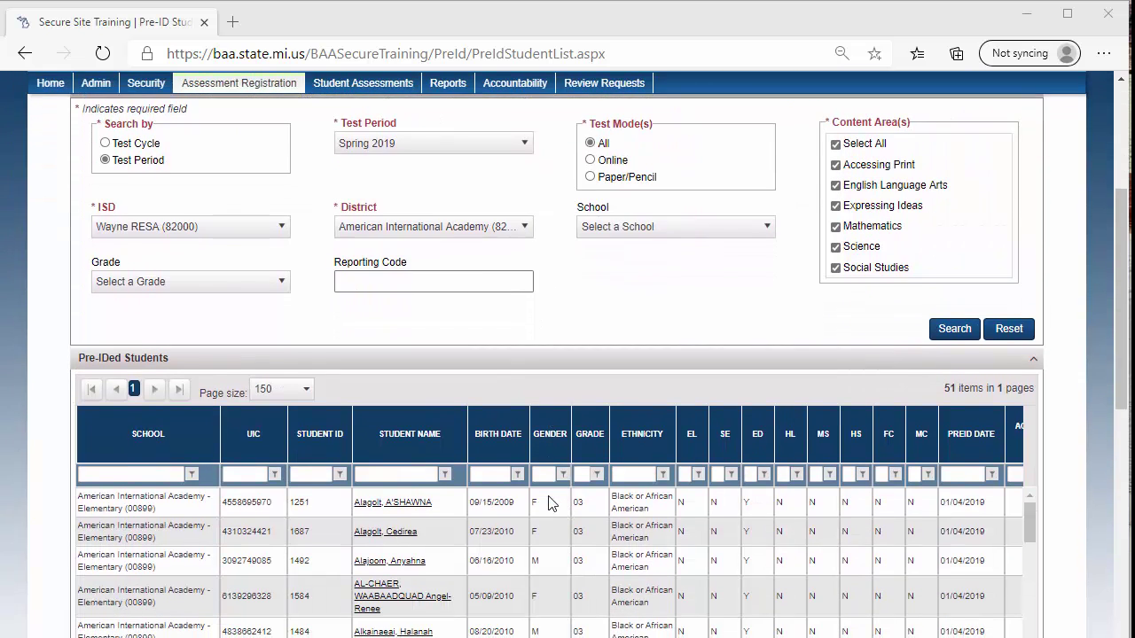
scroll(548, 503, "down", 1)
scroll(548, 503, "up", 1)
scroll(550, 504, "up", 1)
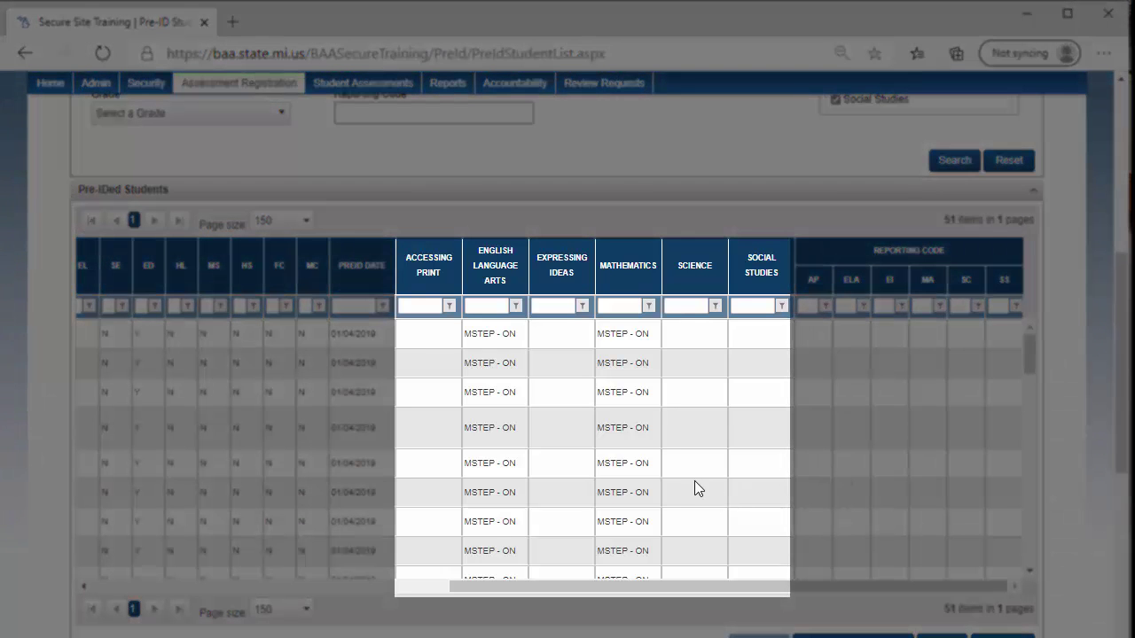
scroll(694, 481, "down", 1)
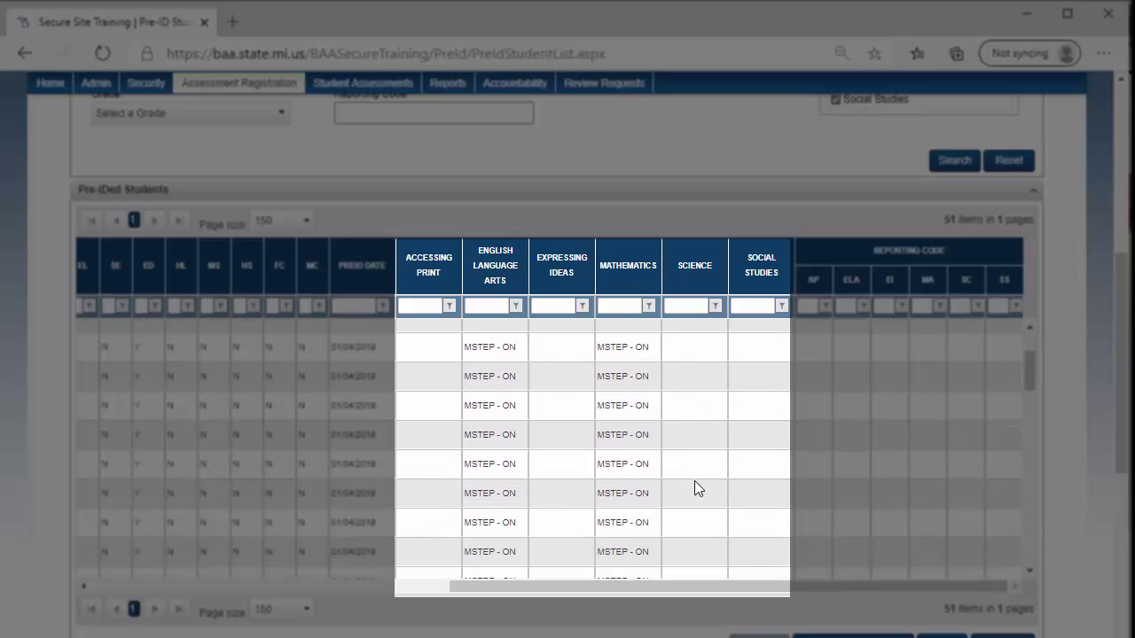
scroll(695, 481, "down", 3)
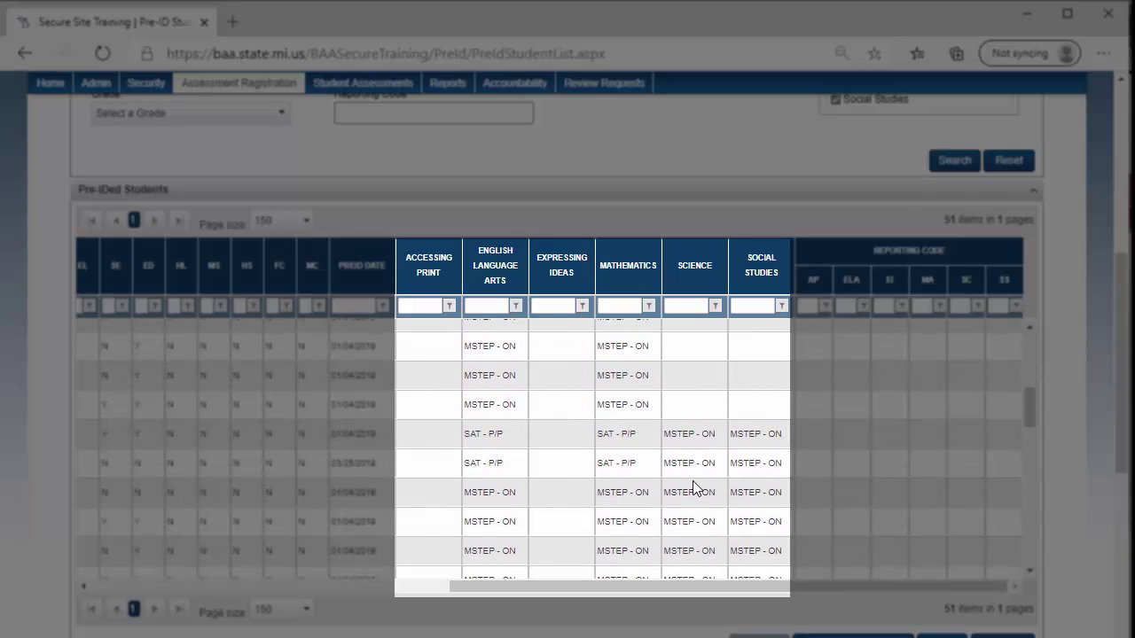
scroll(694, 488, "down", 3)
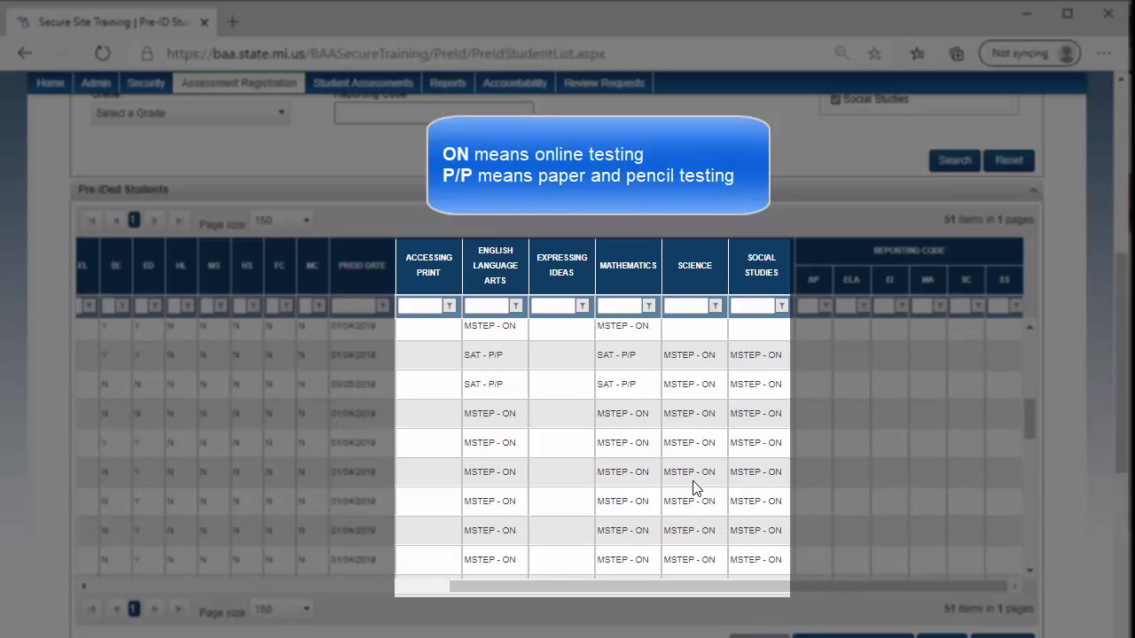
scroll(695, 488, "down", 3)
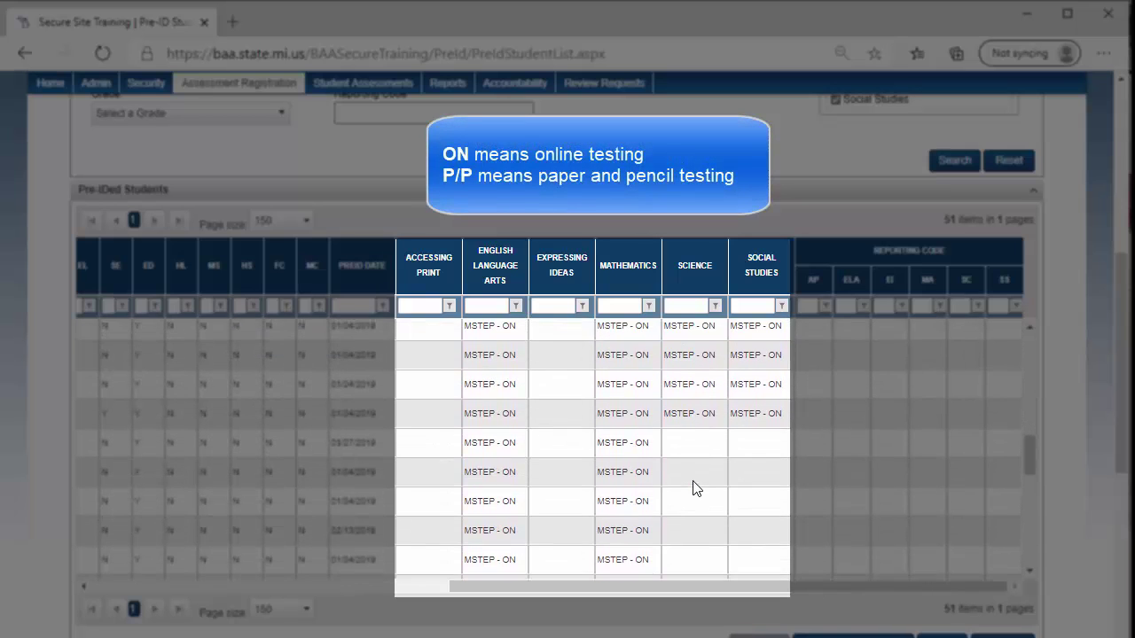
scroll(694, 488, "up", 3)
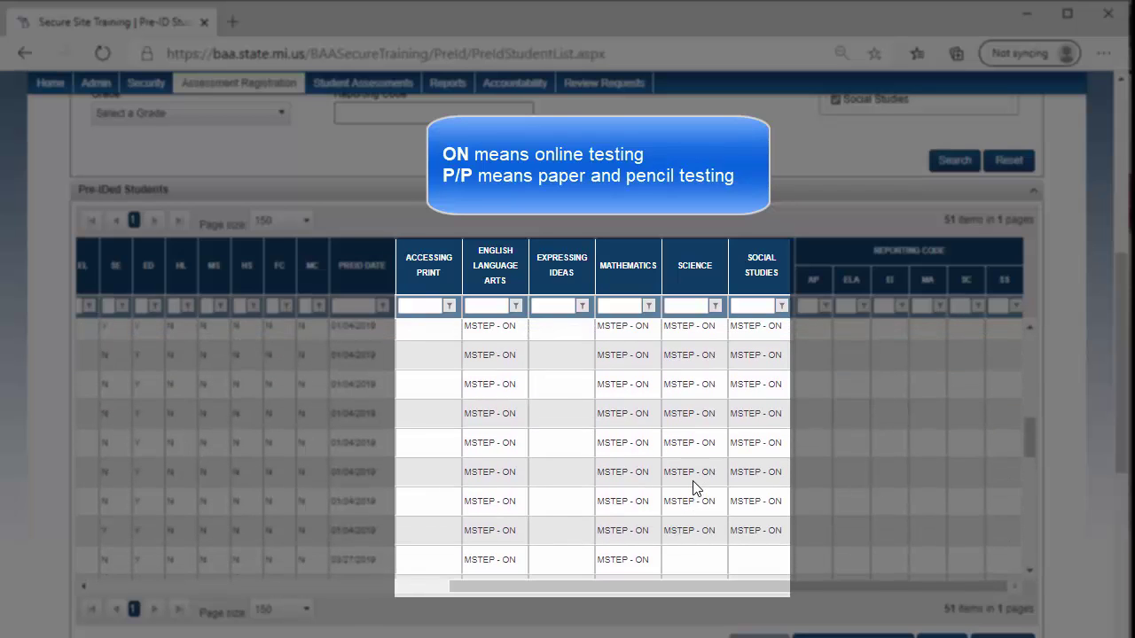
scroll(695, 488, "up", 2)
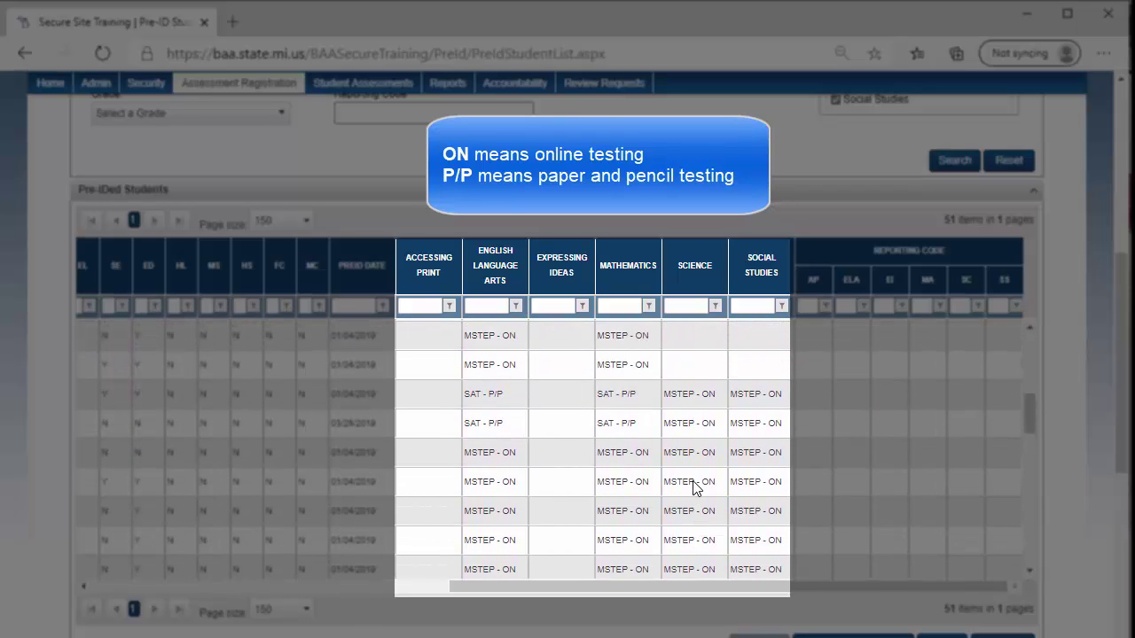
scroll(694, 488, "up", 3)
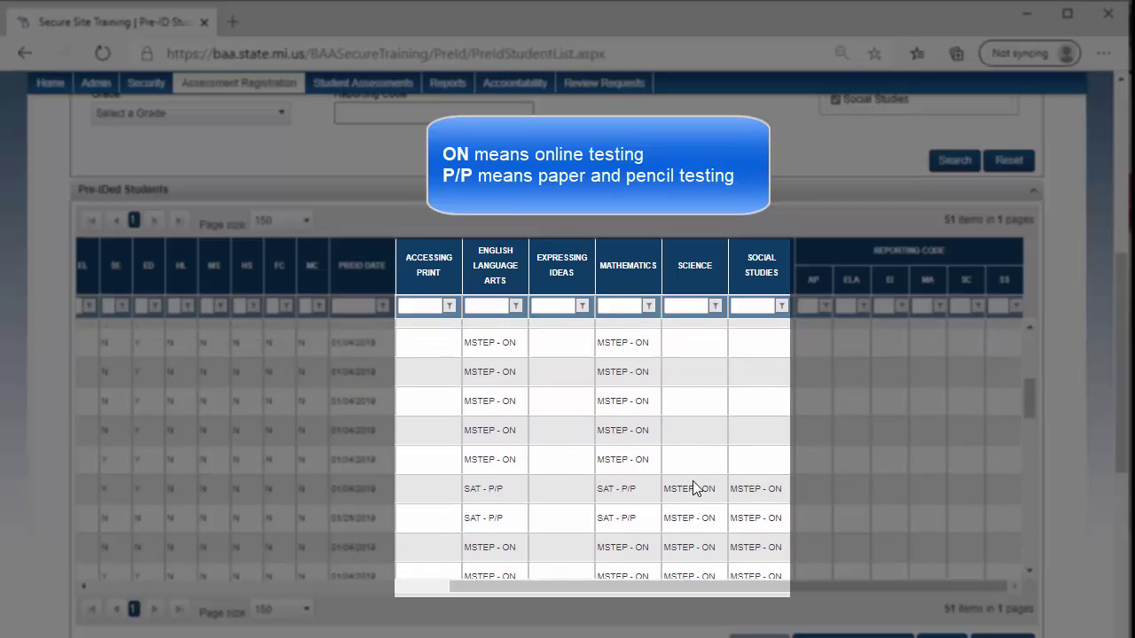
scroll(696, 488, "up", 3)
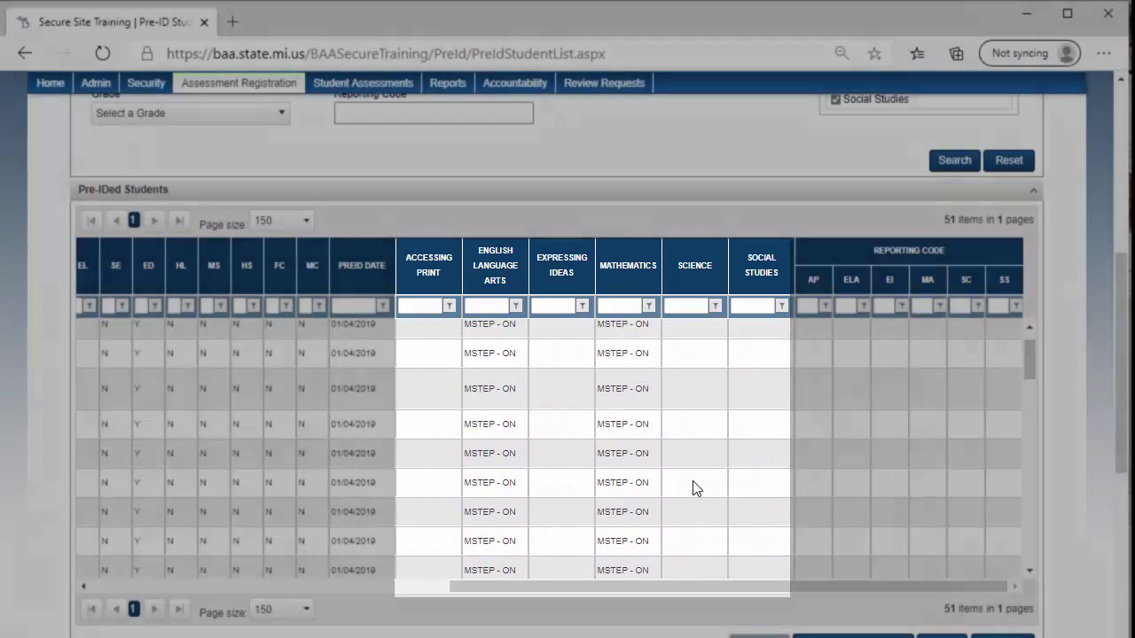
scroll(694, 487, "up", 3)
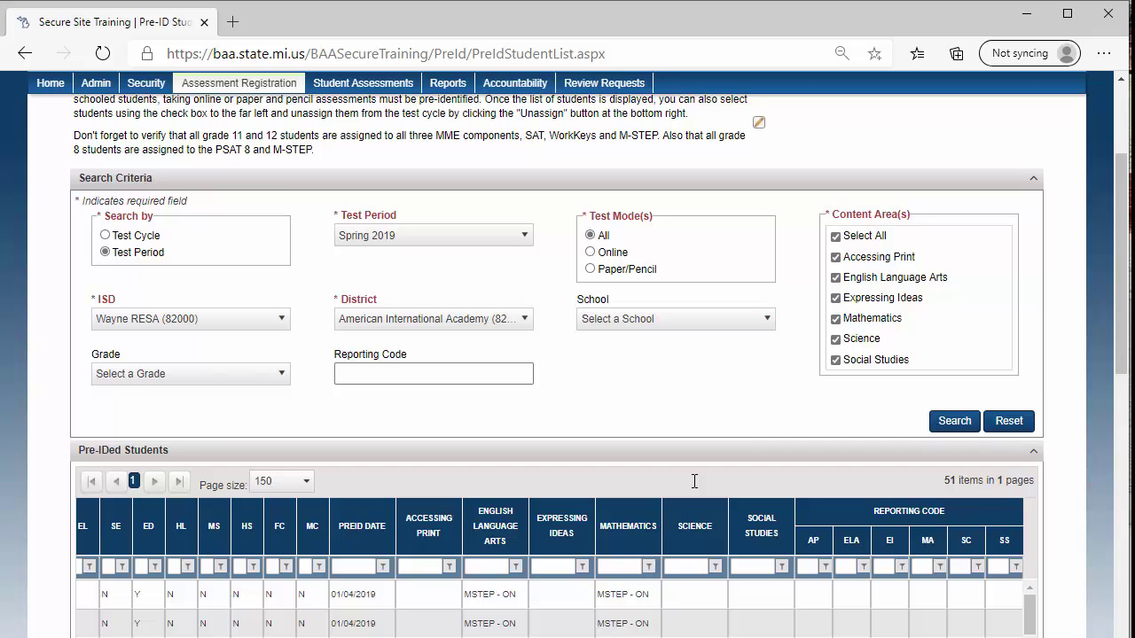
Scroll down to the Pre-IDed Students grid listing 384 students on 3 pages.
scroll(695, 481, "down", 3)
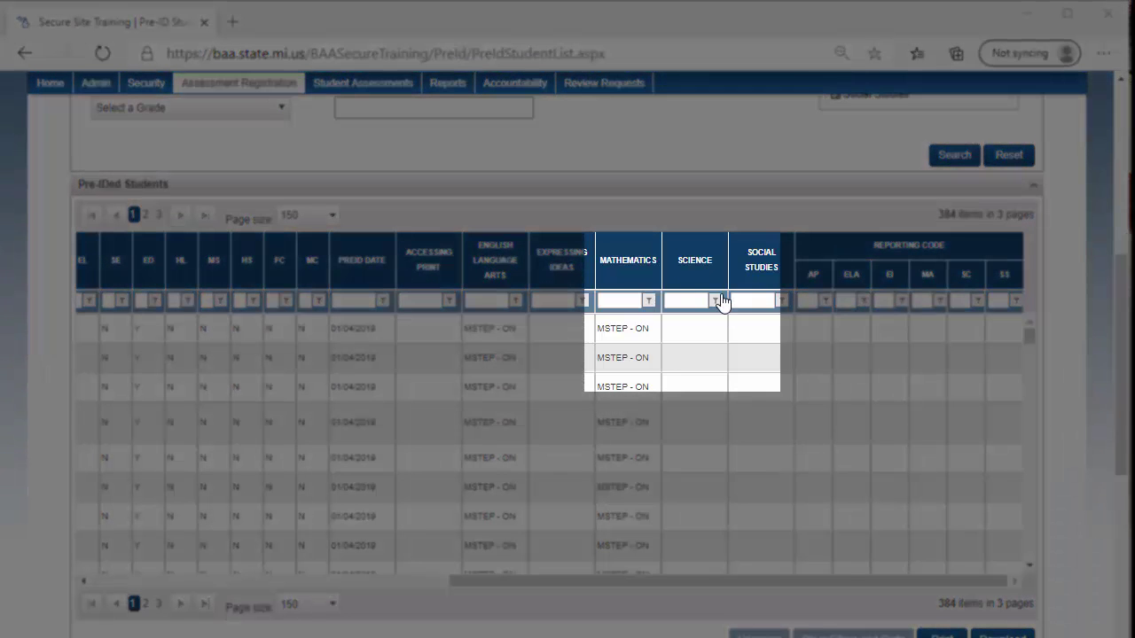
Filter the Mathematics column to entries containing 'fi', leaving 6 students.
left_click(626, 302)
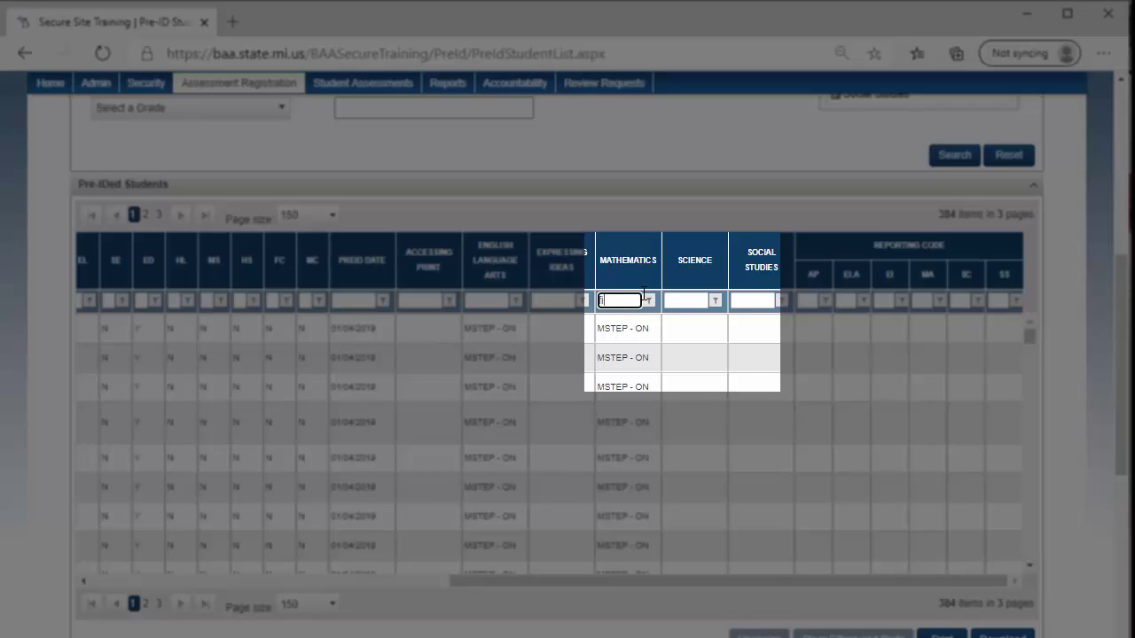
type("fi")
left_click(655, 302)
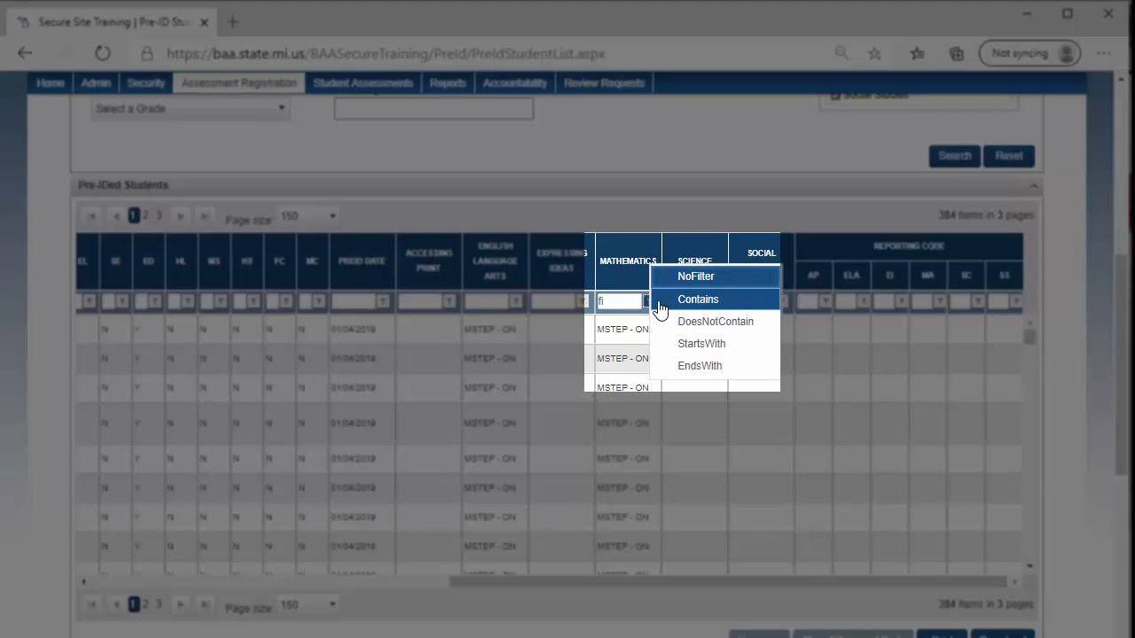
left_click(669, 301)
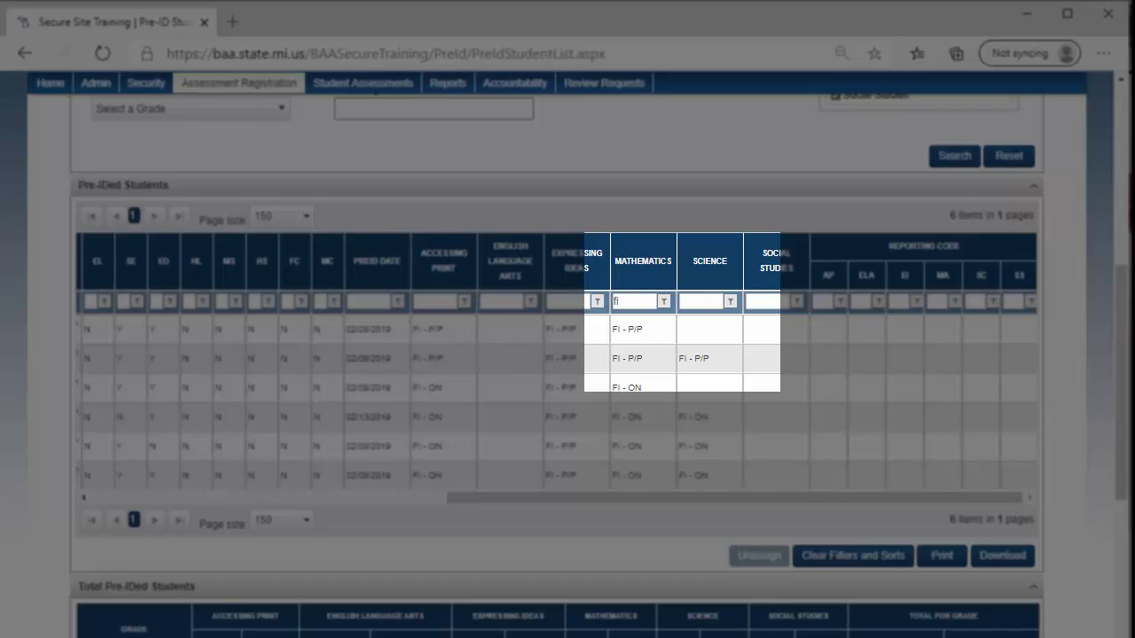
Set the Mathematics filter to NoFilter, restoring all 384 students.
left_click(667, 303)
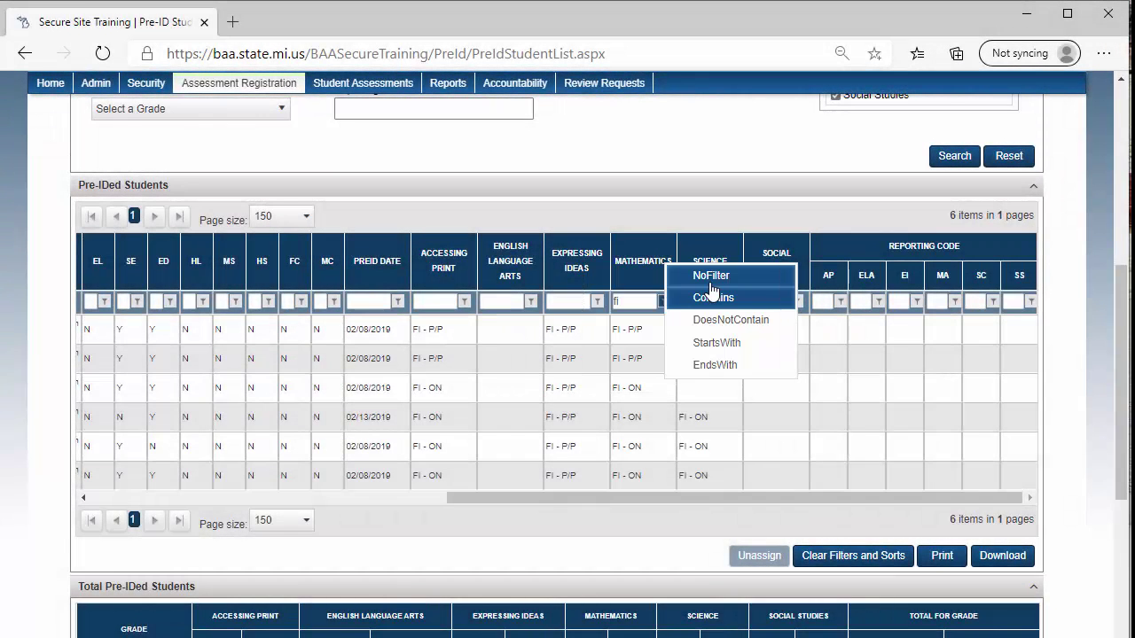
left_click(713, 296)
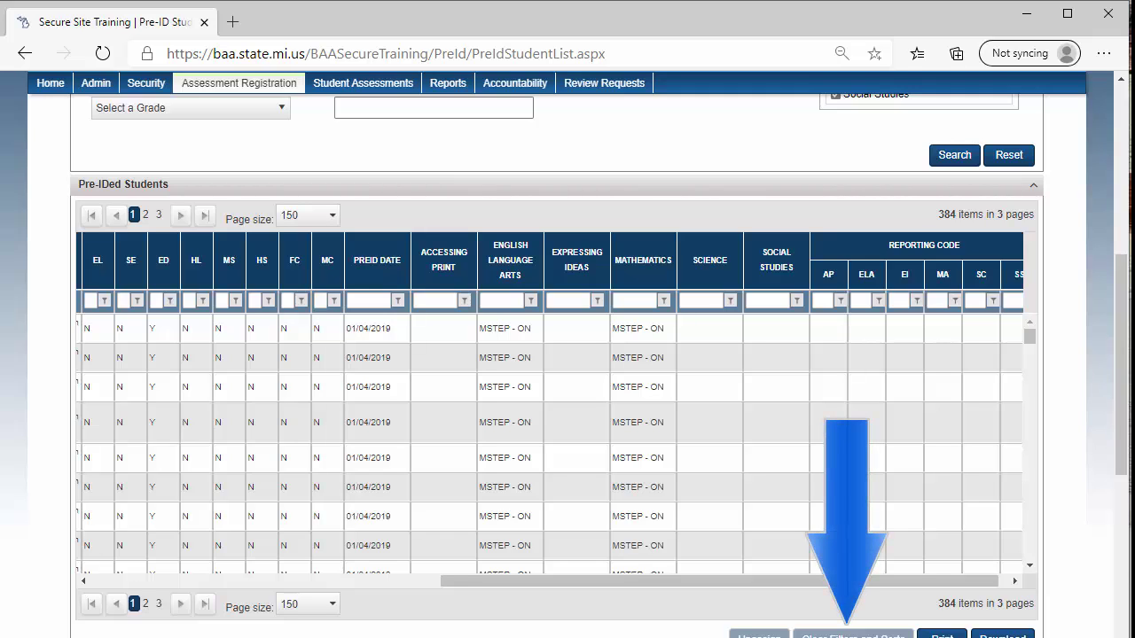
Scroll down to review the Total Pre-IDed Students table.
scroll(567, 355, "down", 5)
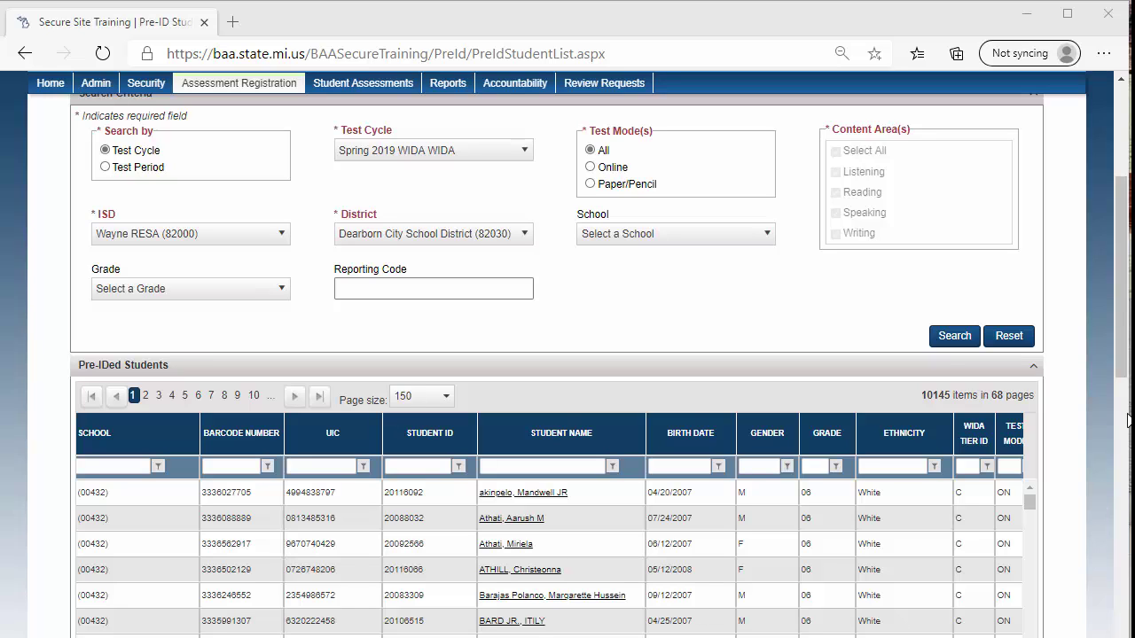
Scroll the grid left and unassign the first listed student from Spring 2019 WIDA.
scroll(1128, 417, "down", 2)
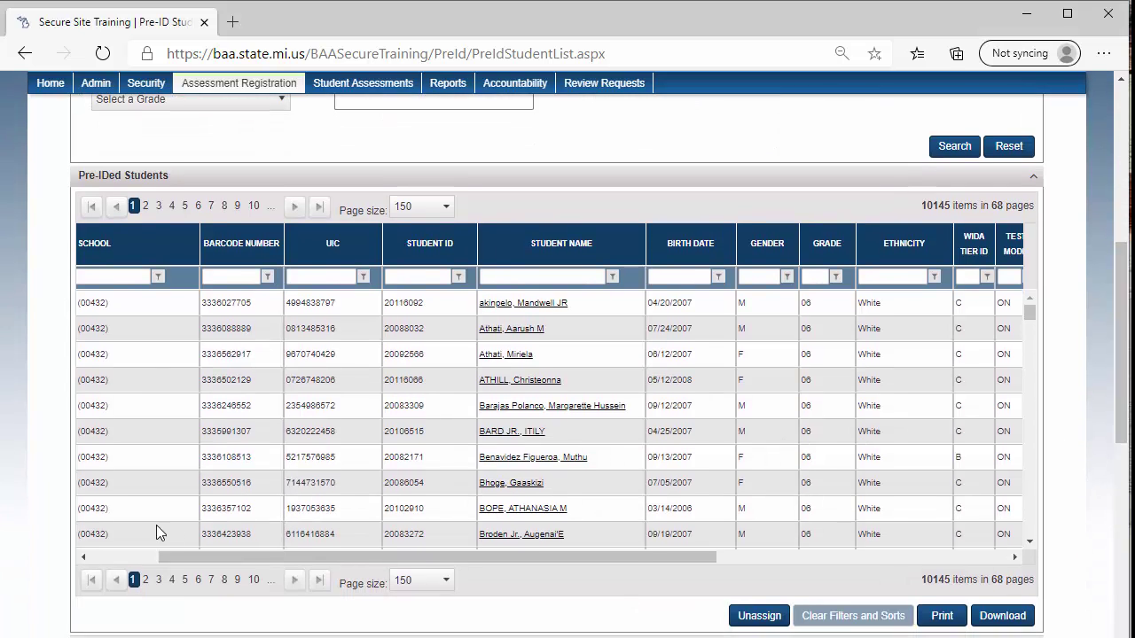
left_click_drag(218, 558, 107, 557)
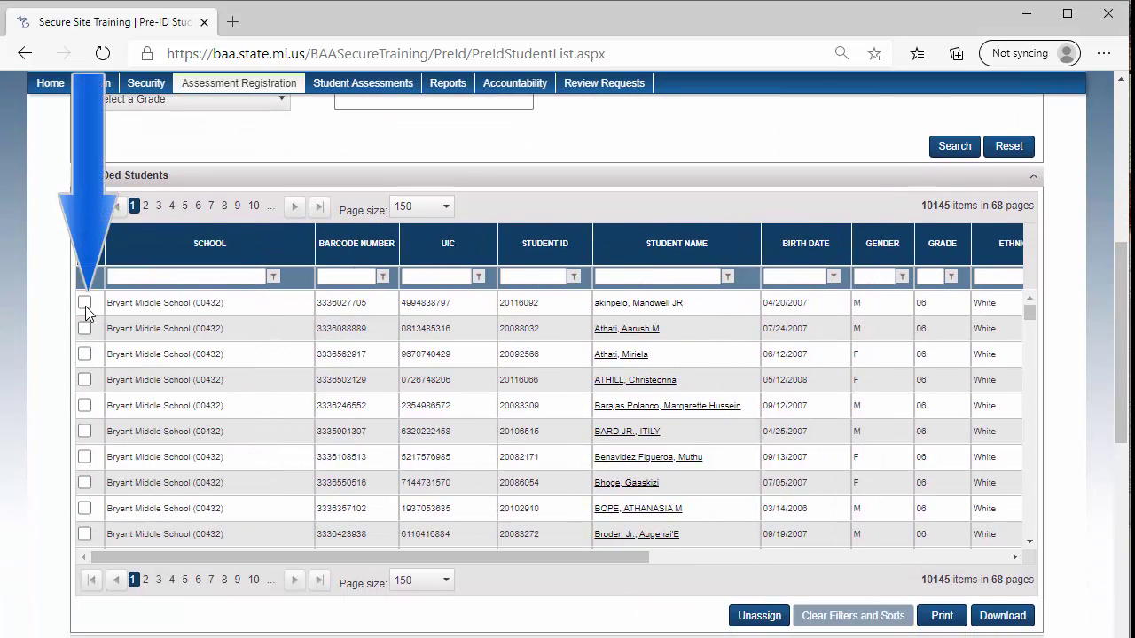
left_click(84, 304)
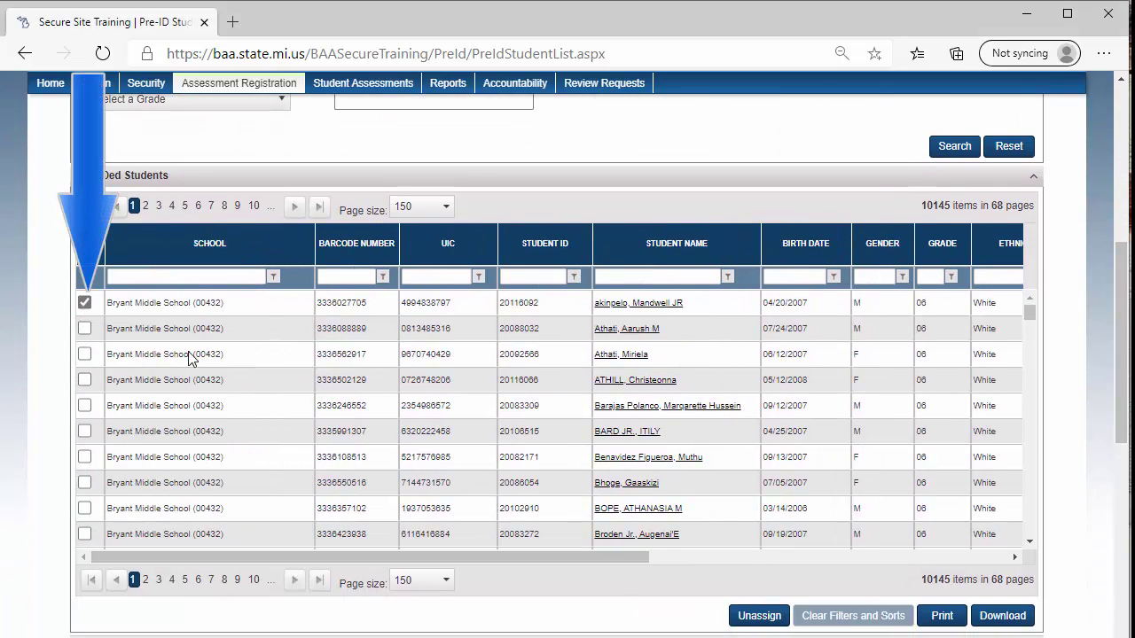
left_click(759, 616)
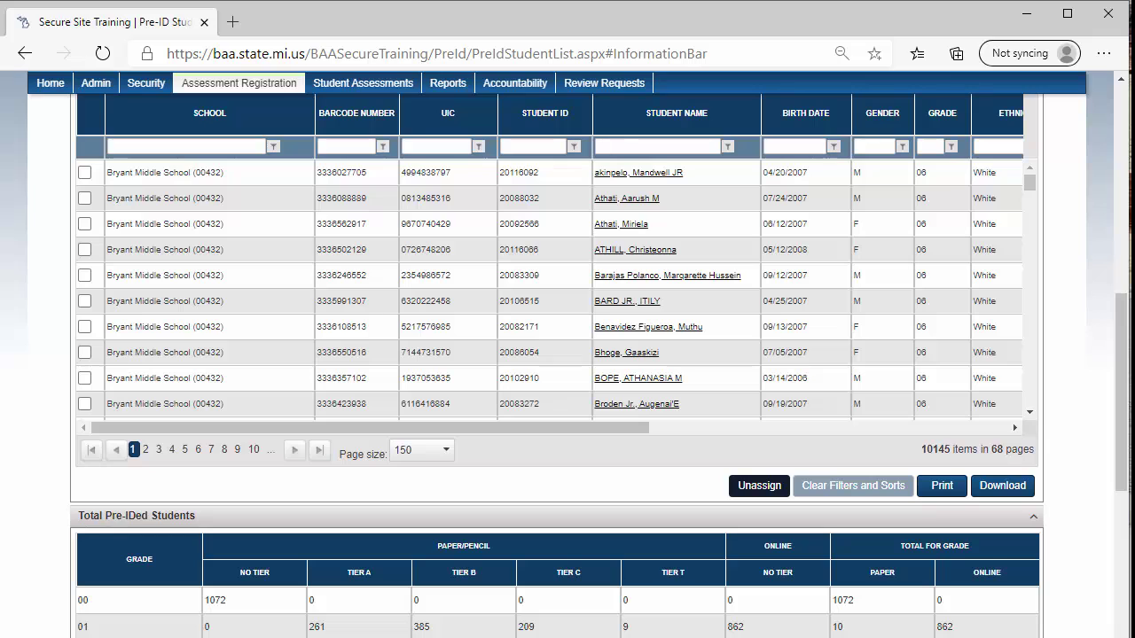
scroll(567, 355, "down", 3)
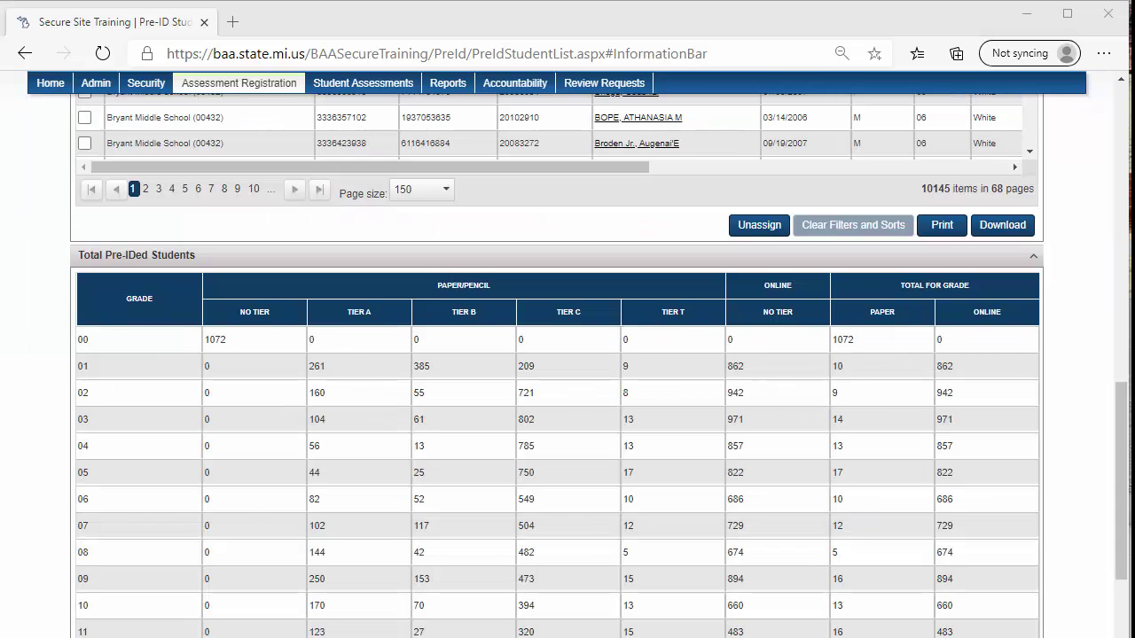